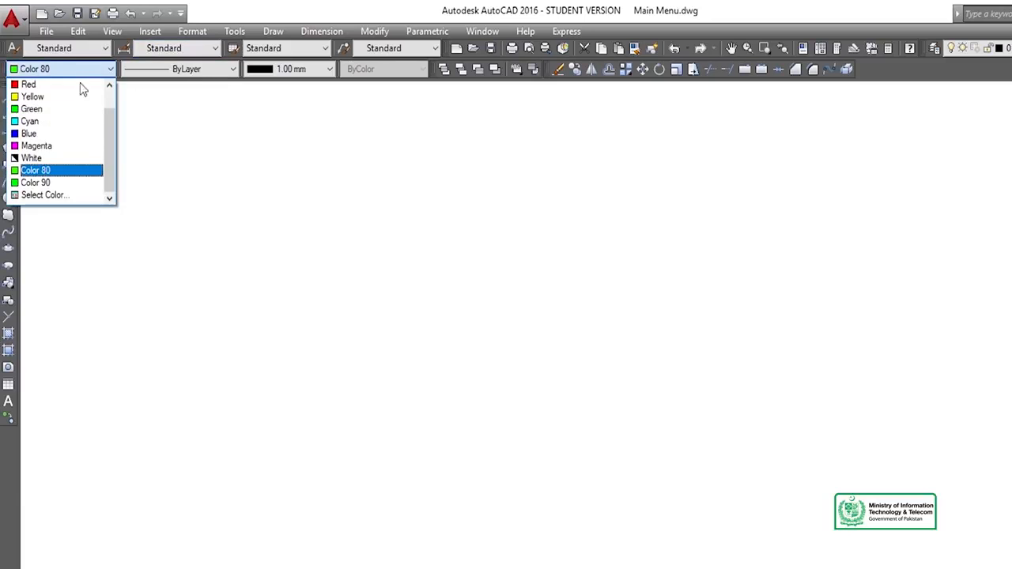
Set the current object color to ByLayer and the current lineweight to 0.25 mm.
scroll(49, 99, up, 1)
click(40, 86)
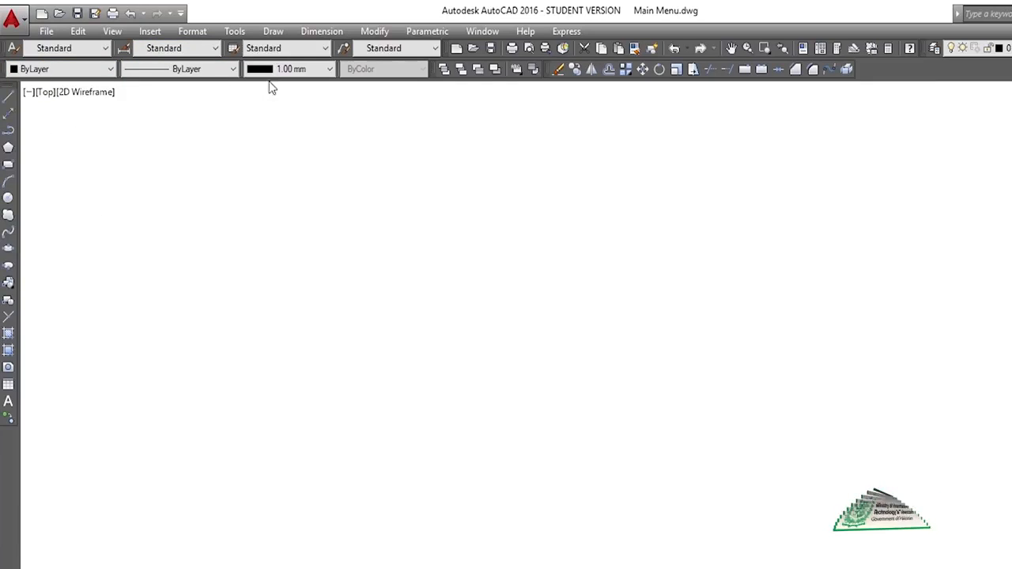
click(301, 68)
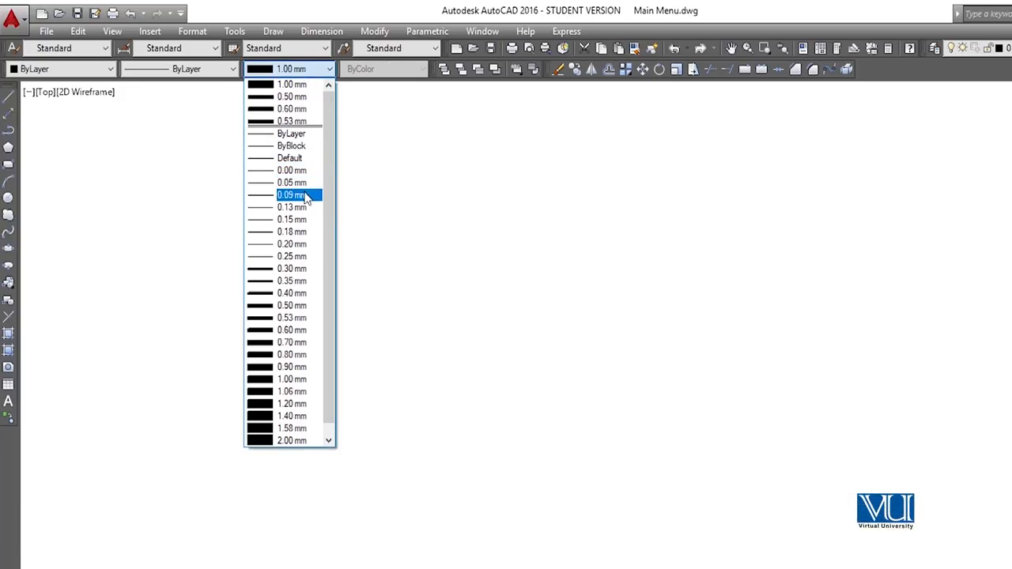
click(295, 256)
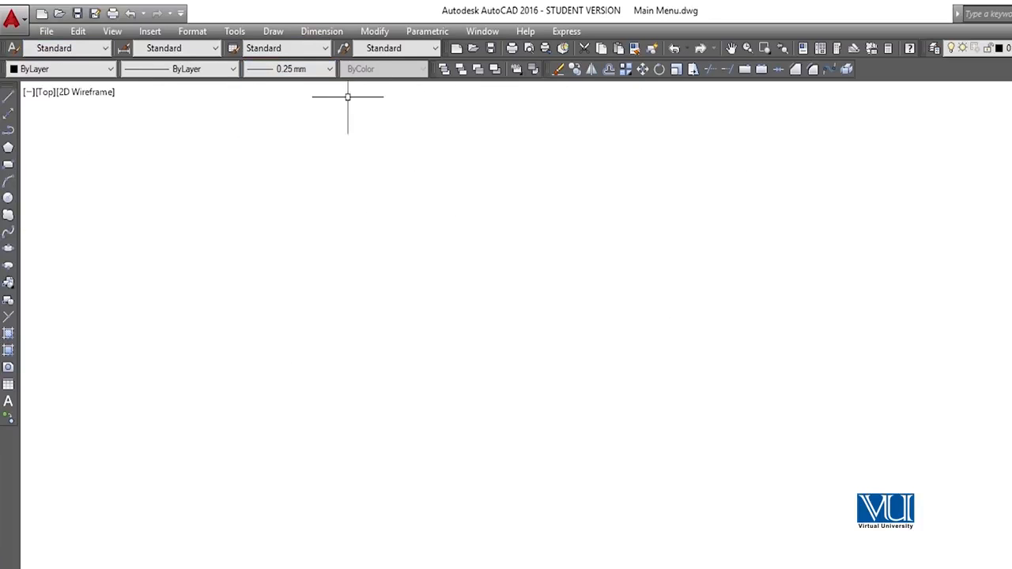
Open the Lineweight Settings to review the listed weights, units and display scale, and close them without making changes.
click(190, 31)
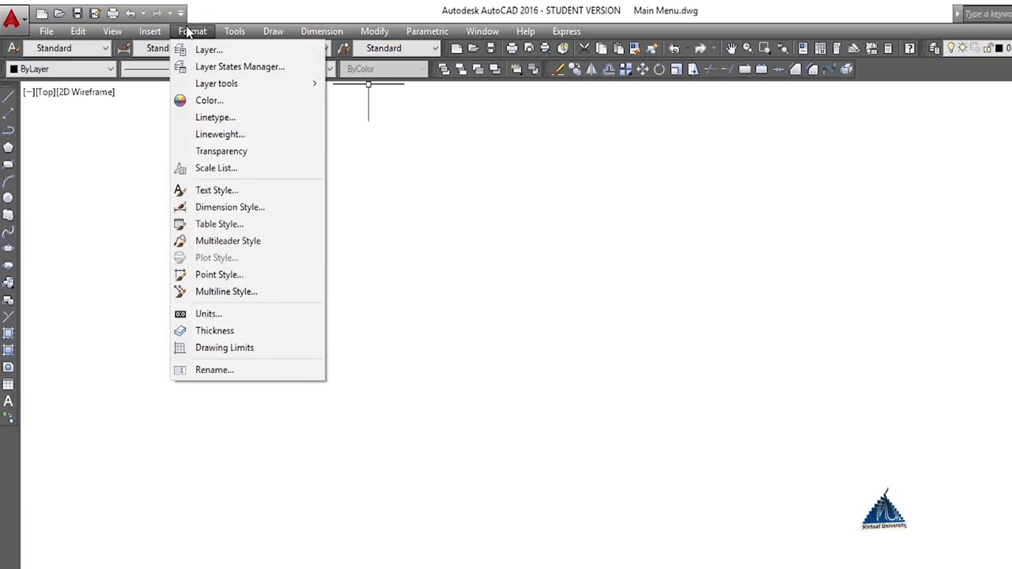
click(149, 151)
click(119, 235)
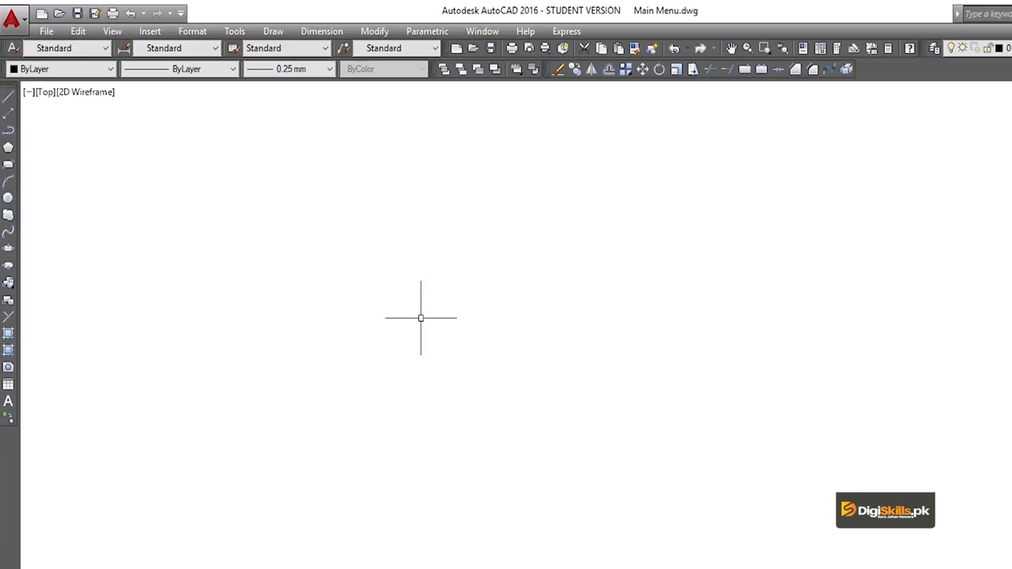
text(LW)
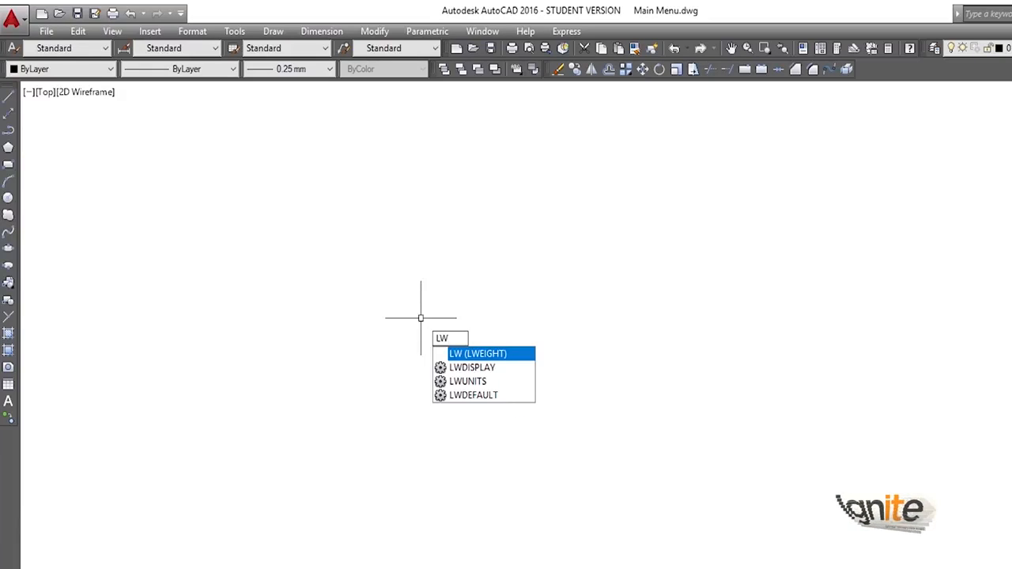
key(Return)
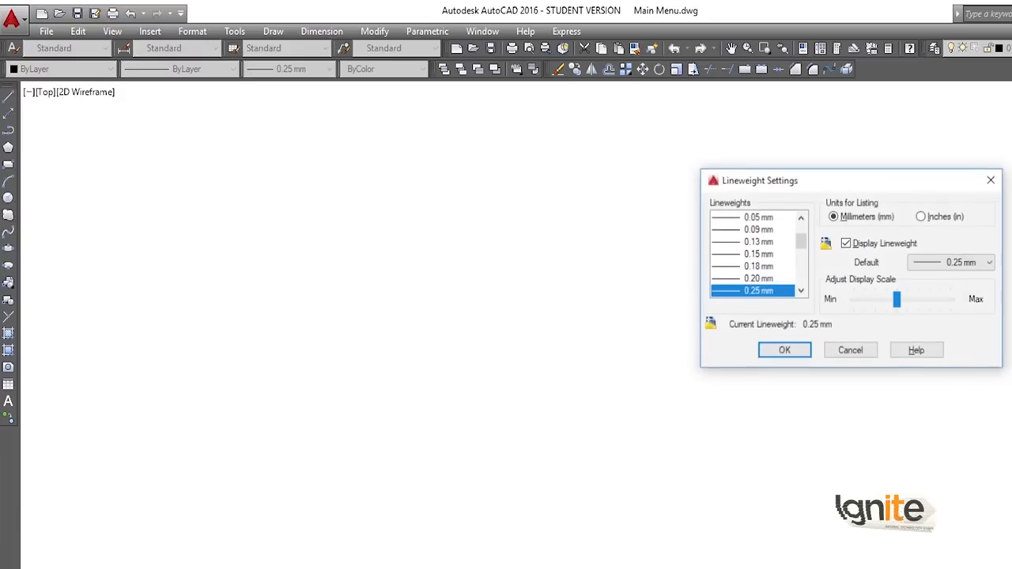
click(996, 181)
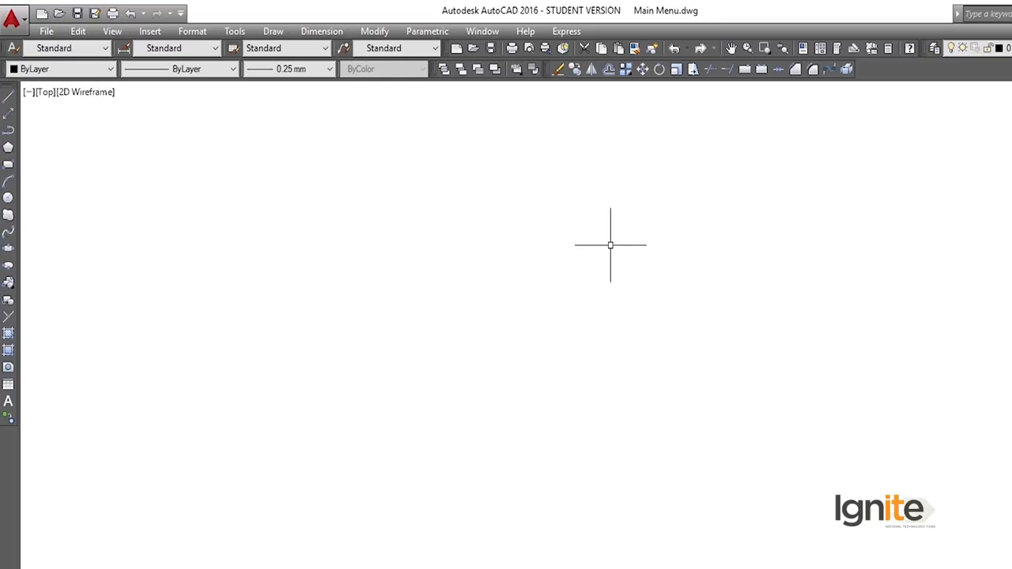
Start a line chain in the empty drawing with a horizontal first segment, using Ortho mode.
text(l)
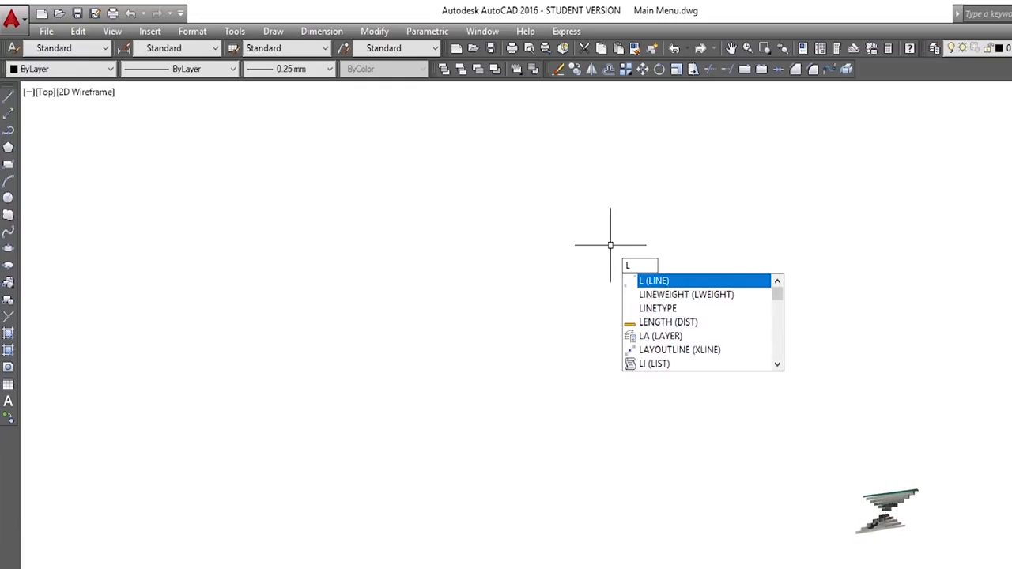
key(Return)
click(175, 398)
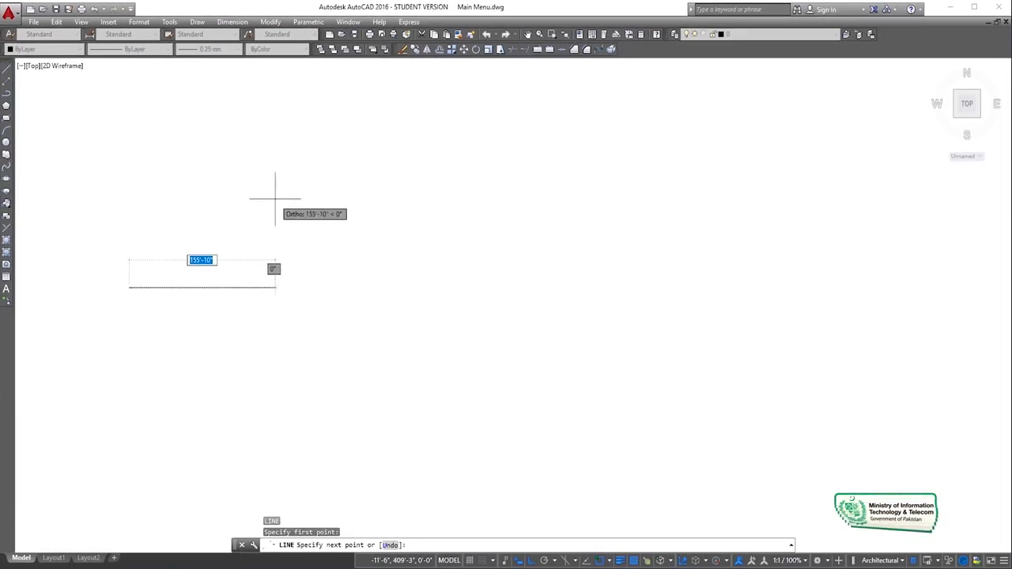
click(286, 258)
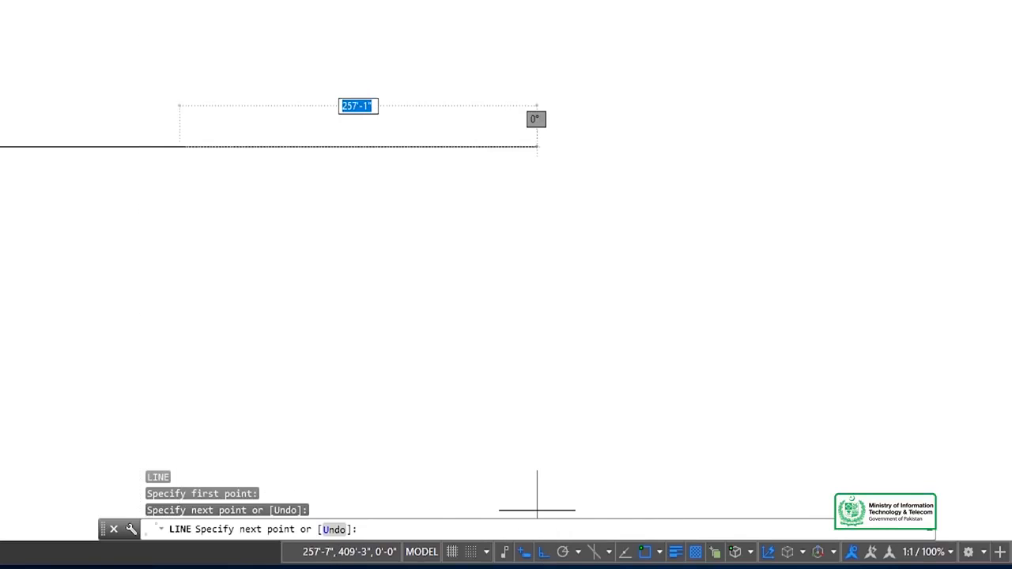
Turn Ortho off and continue the line with ten connected slanted segments zigzagging across the drawing, leaving the chain open.
click(543, 555)
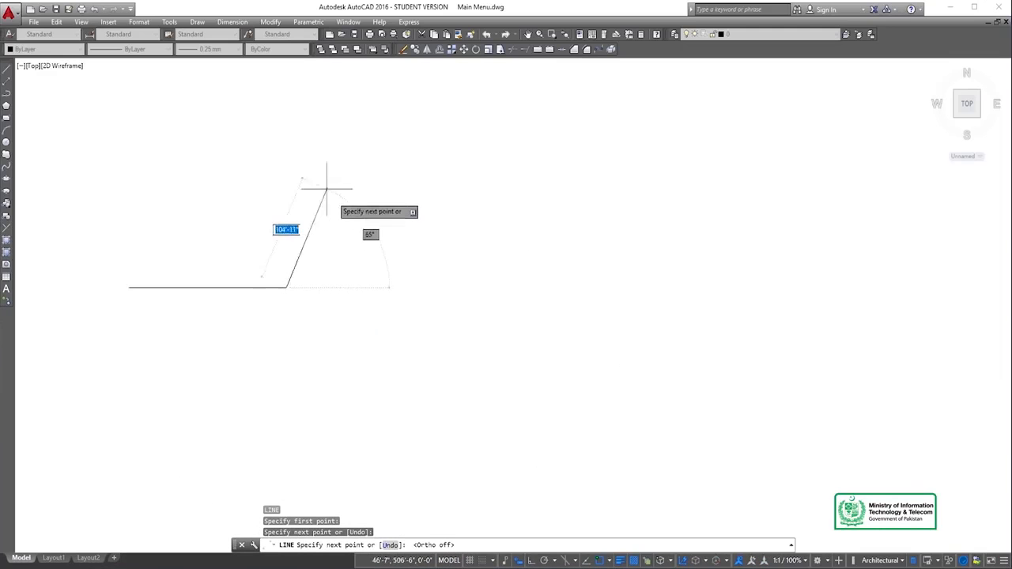
click(304, 157)
click(380, 141)
click(467, 222)
click(412, 325)
click(599, 353)
click(624, 236)
click(717, 188)
click(838, 277)
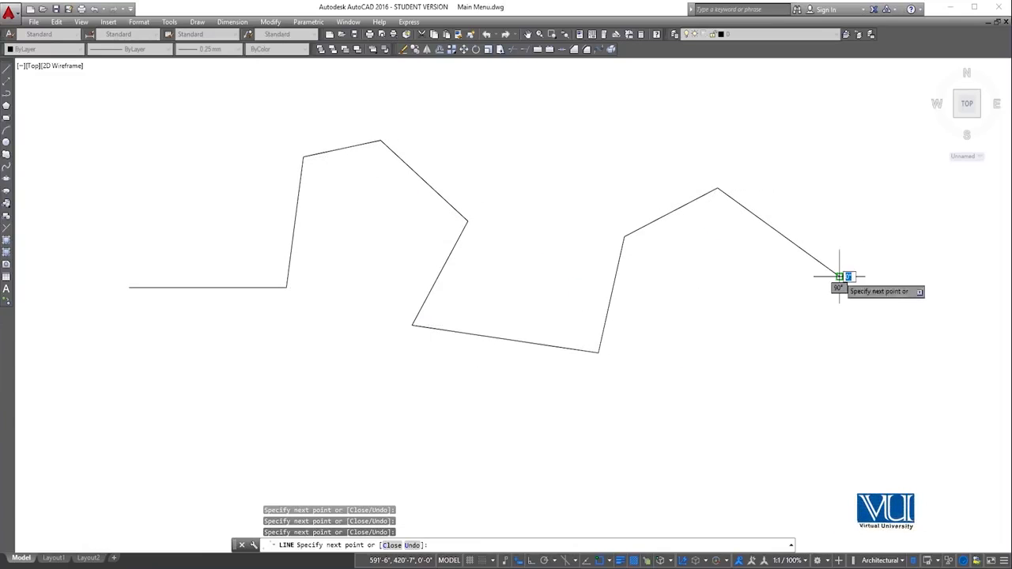
click(757, 364)
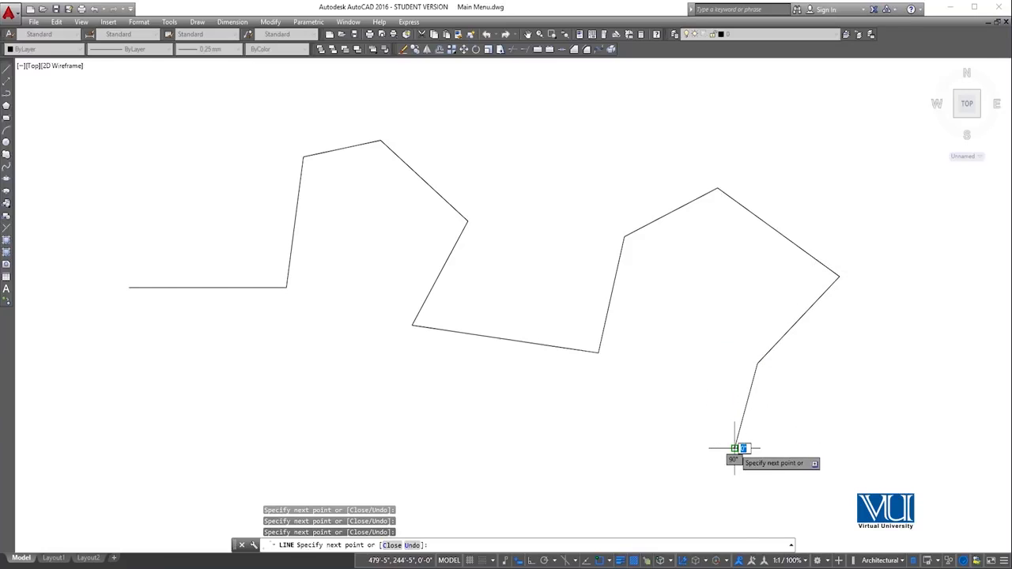
click(735, 449)
key(Return)
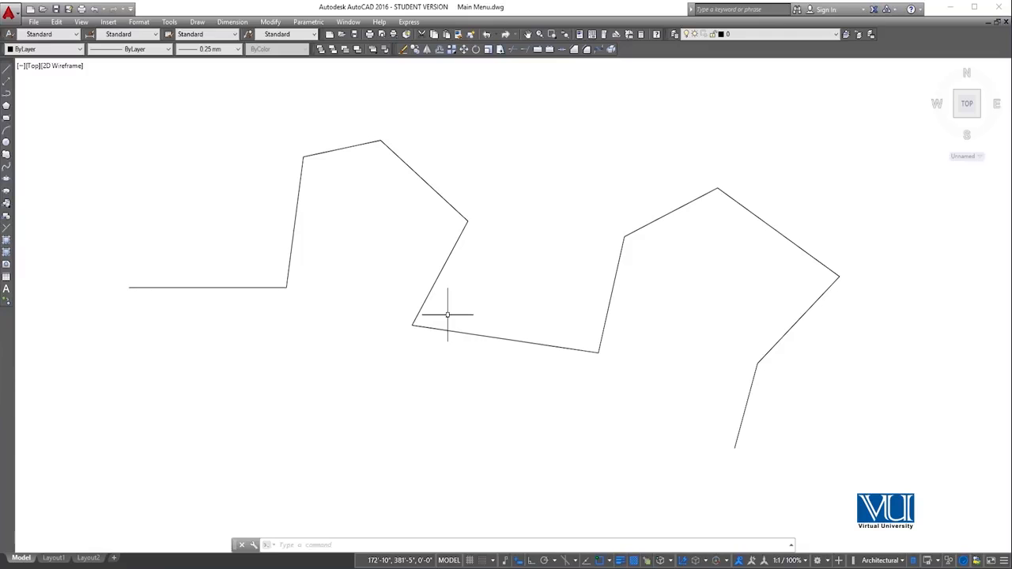
Select several segments of the zigzag chain to check whether they are separate line objects, and clear the selection.
click(747, 393)
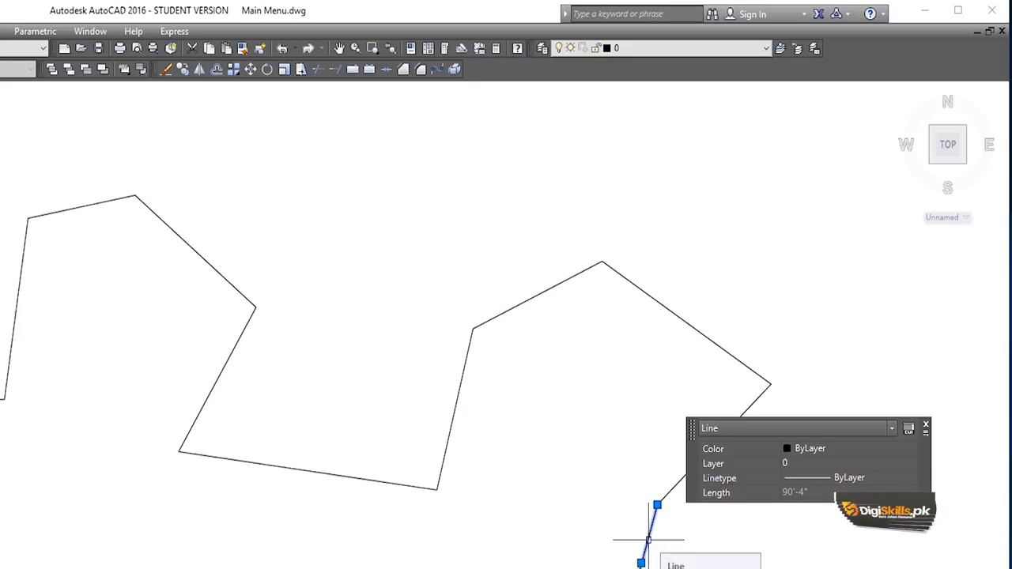
click(589, 168)
click(502, 215)
key(Escape)
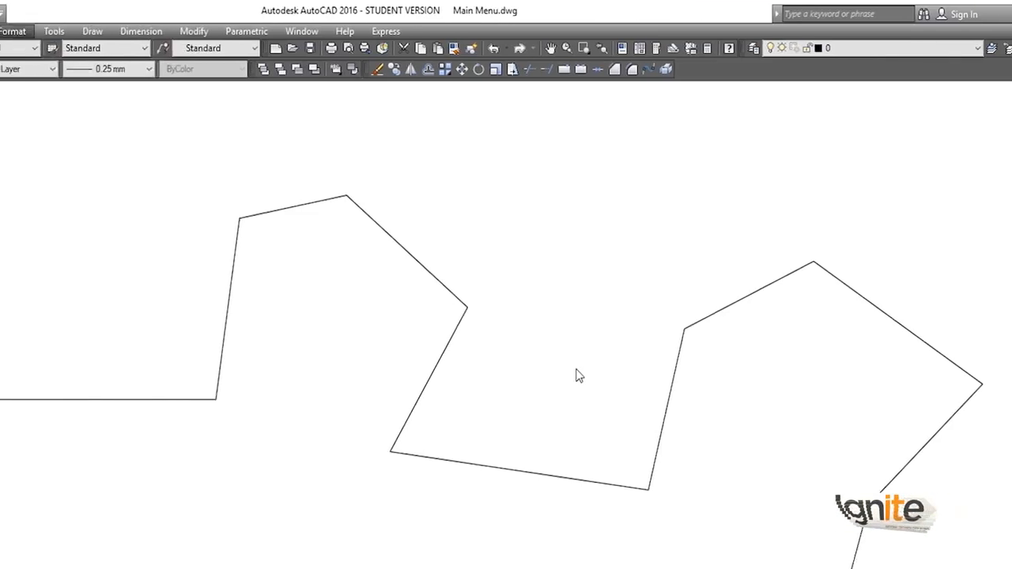
Join all eleven segments of the zigzag chain into one polyline and select it briefly to inspect its object type.
click(376, 32)
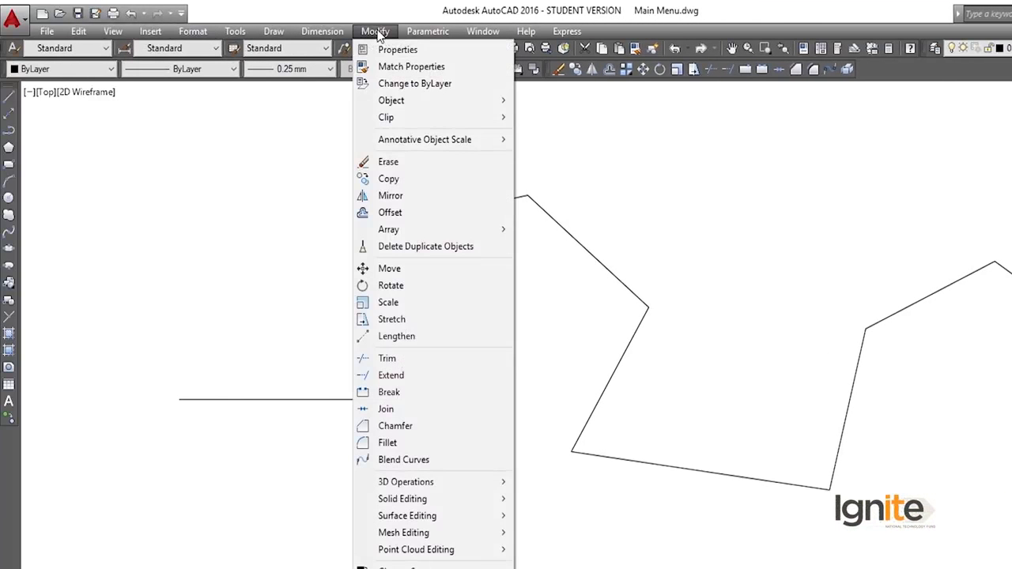
click(385, 409)
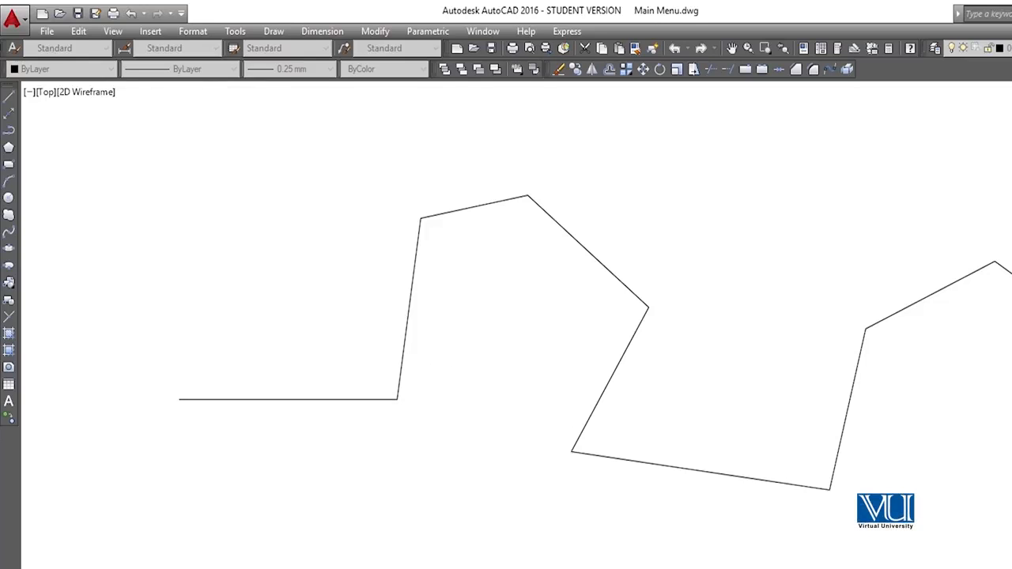
click(271, 399)
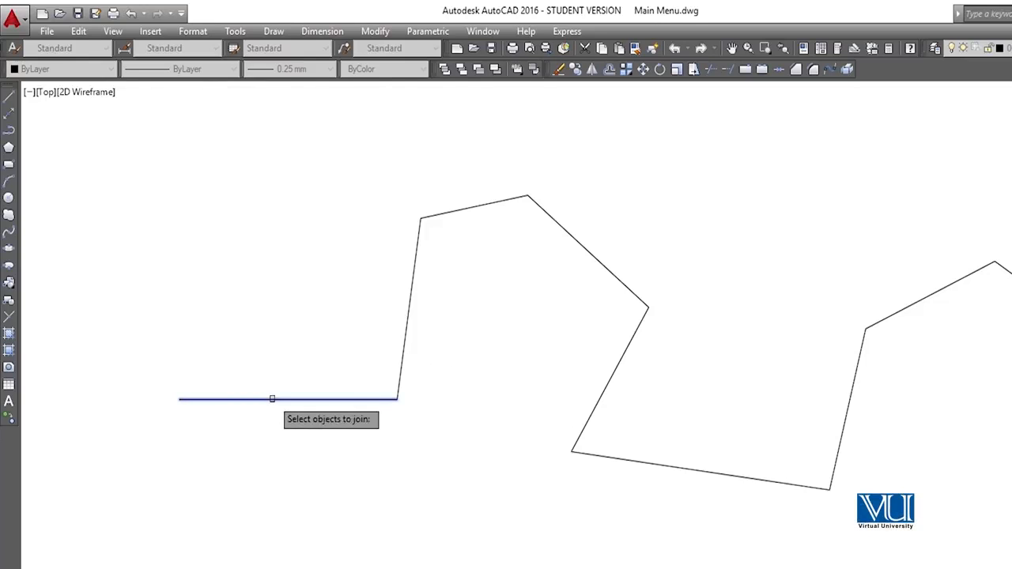
click(409, 297)
click(457, 213)
click(563, 230)
click(617, 366)
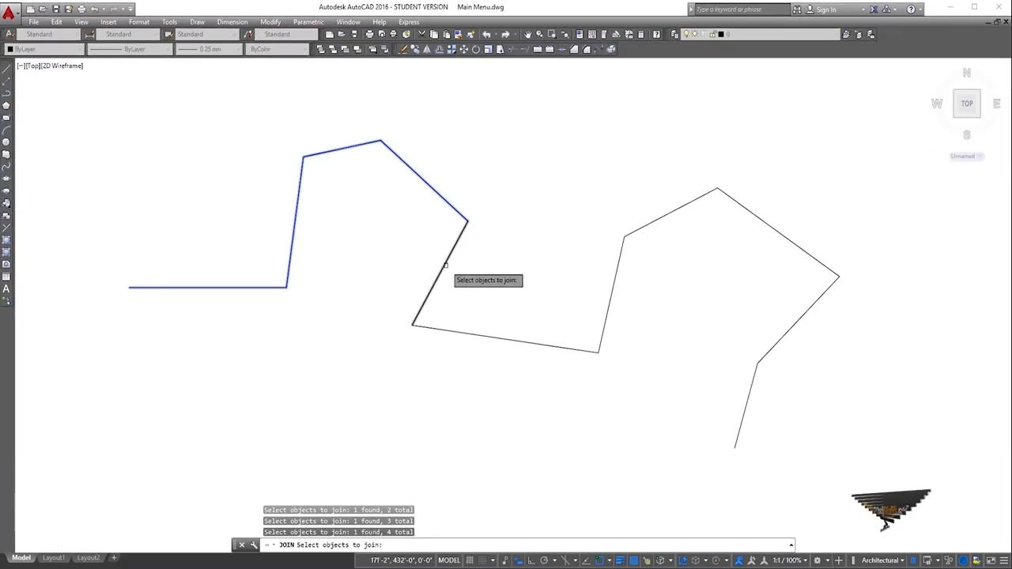
click(460, 332)
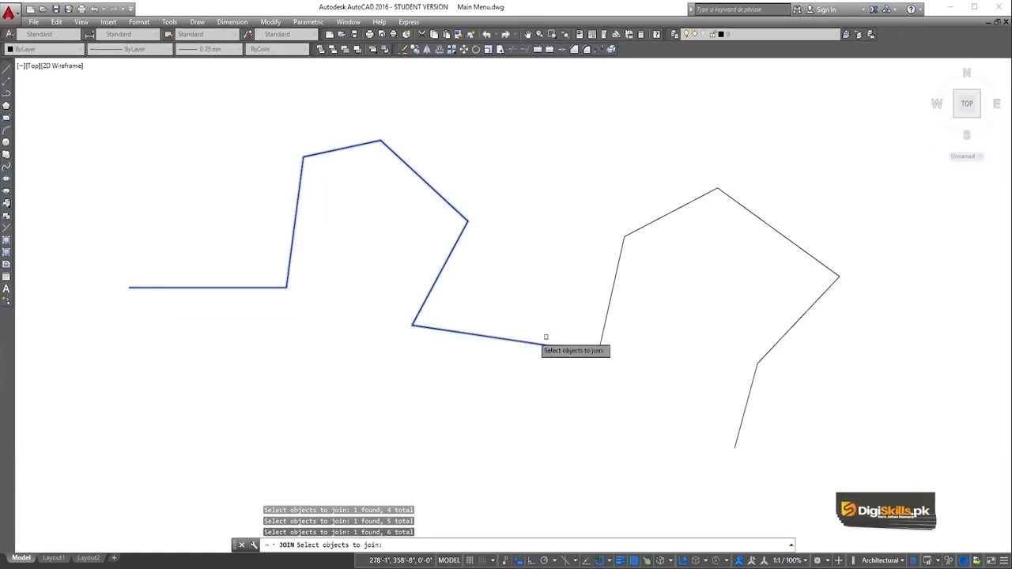
click(613, 292)
click(653, 219)
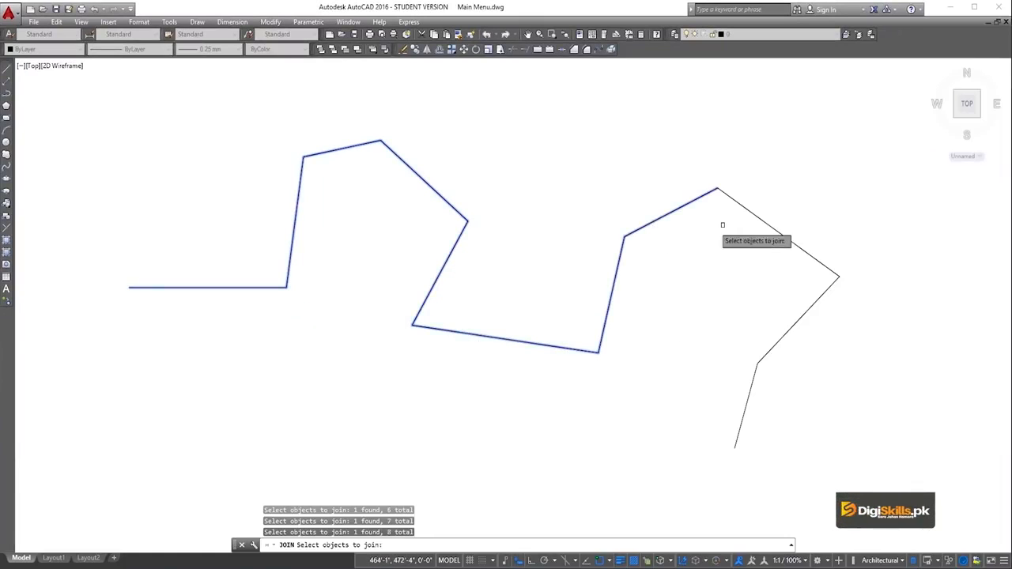
click(746, 204)
click(789, 328)
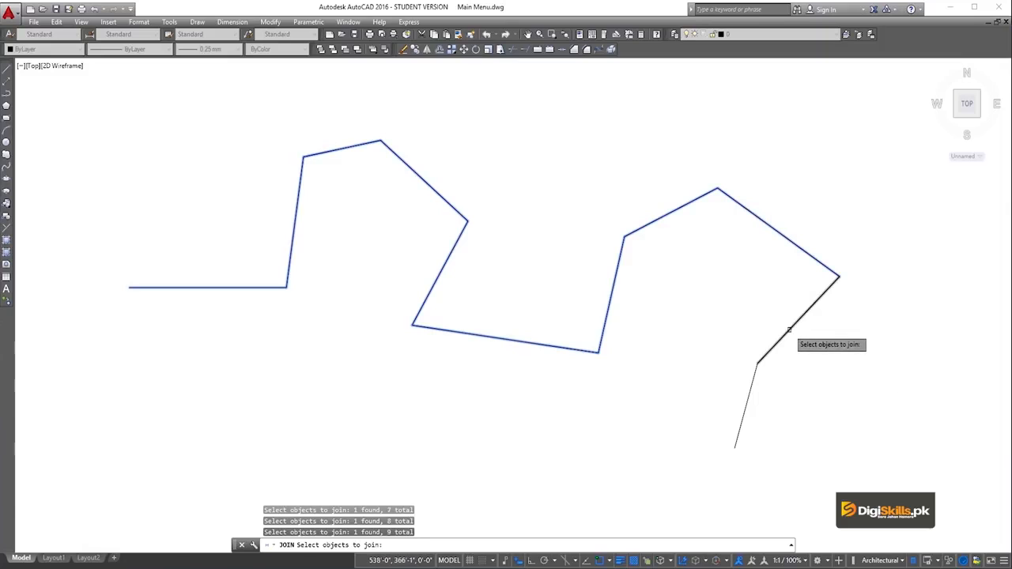
click(750, 398)
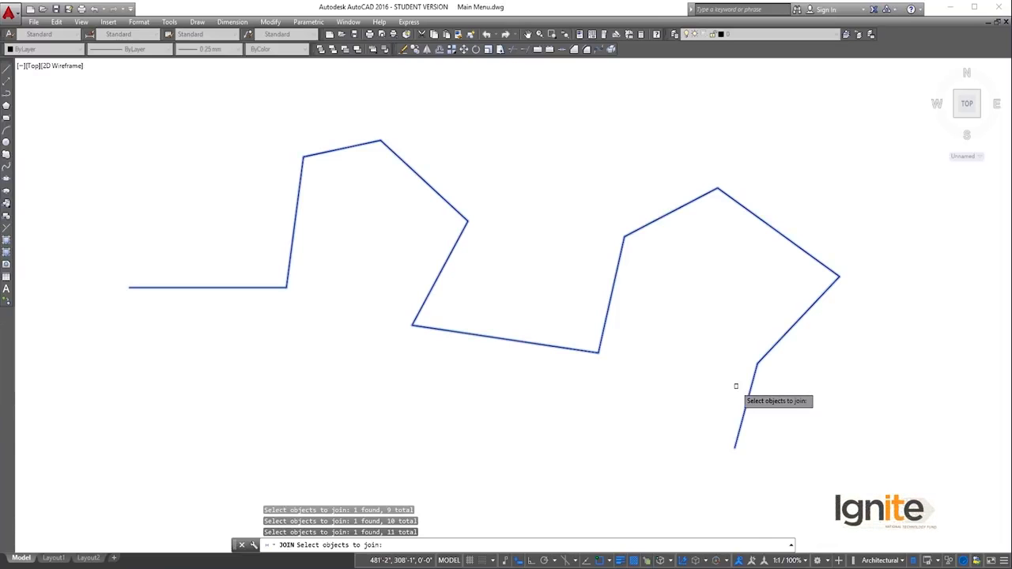
key(Return)
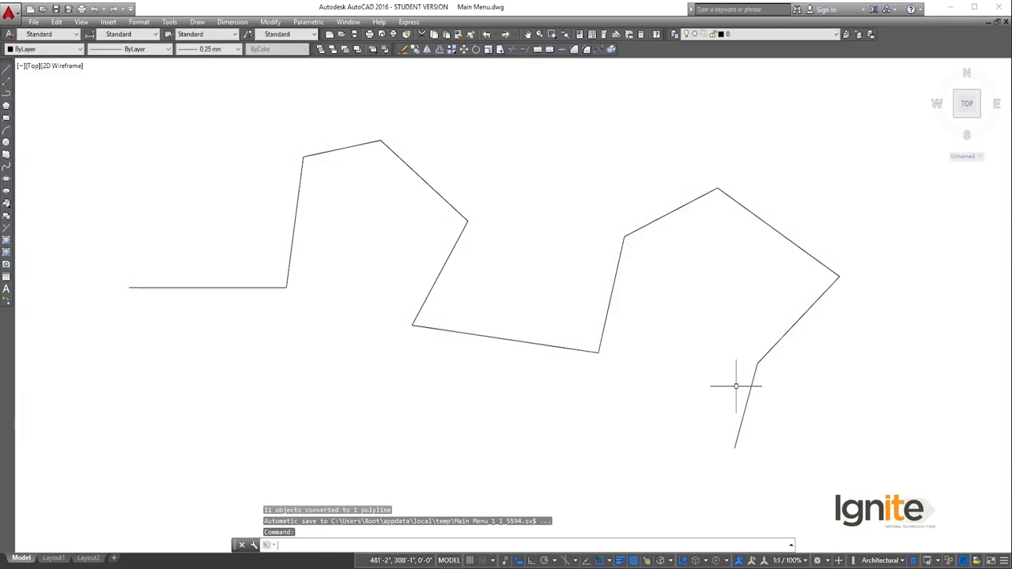
click(611, 290)
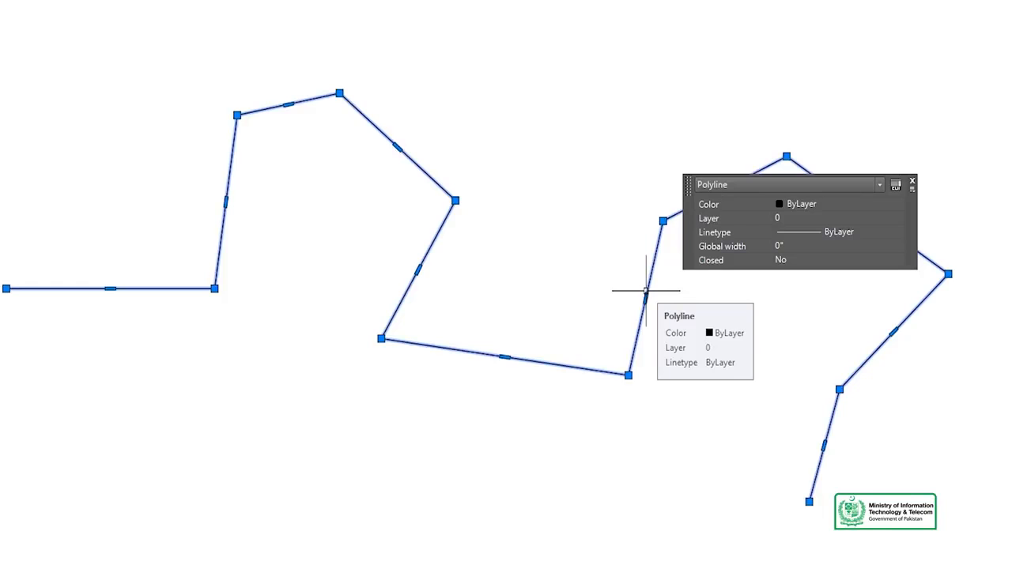
key(Escape)
Draw a second open zigzag chain of connected lines above the right half of the joined polyline.
text(L)
key(Return)
click(526, 128)
click(644, 75)
click(667, 138)
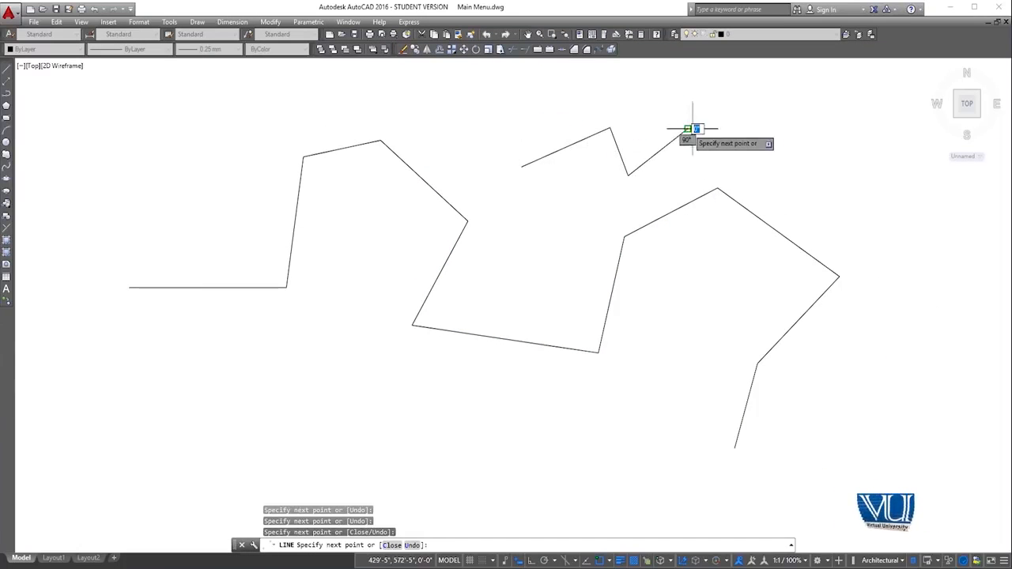
click(688, 128)
click(871, 175)
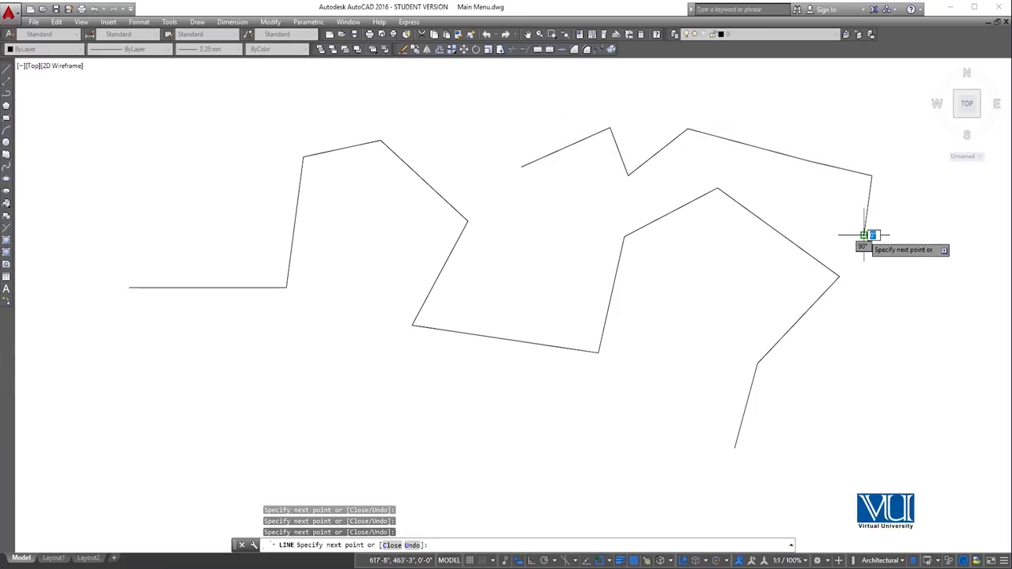
click(864, 234)
key(Return)
Join the connected line segments of the upper zigzag chain, picking them from its left end.
text(J)
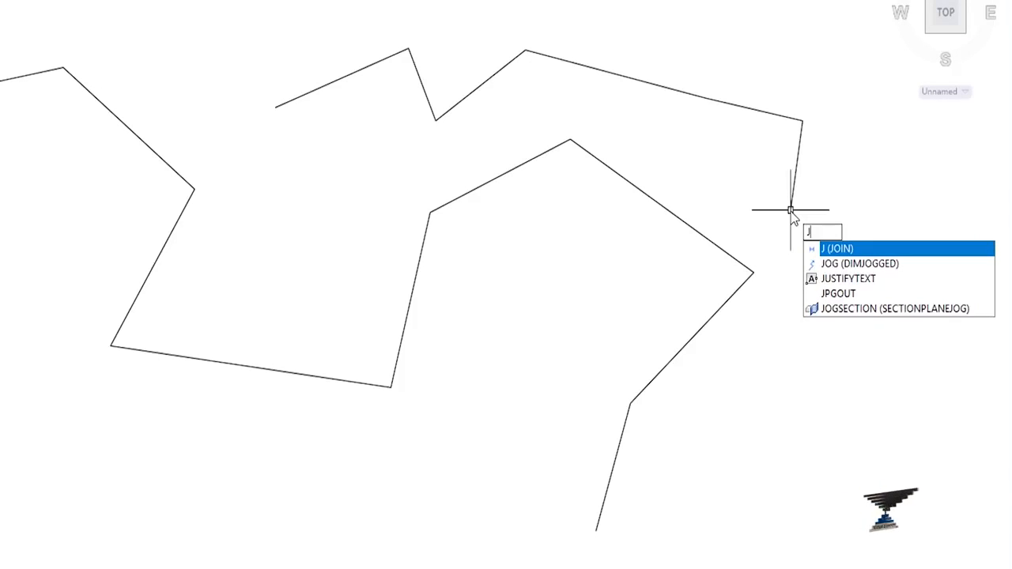
key(Return)
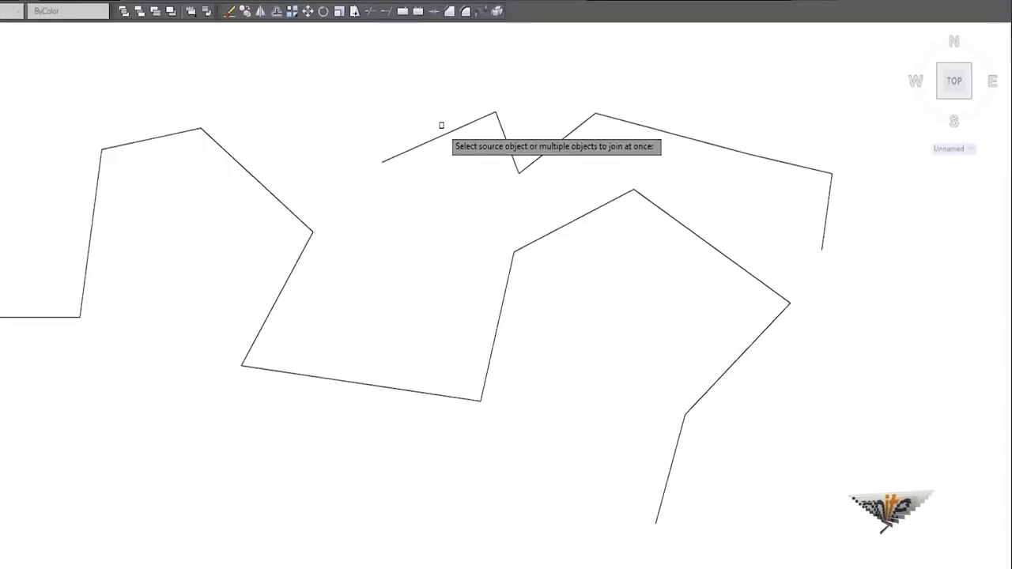
click(450, 132)
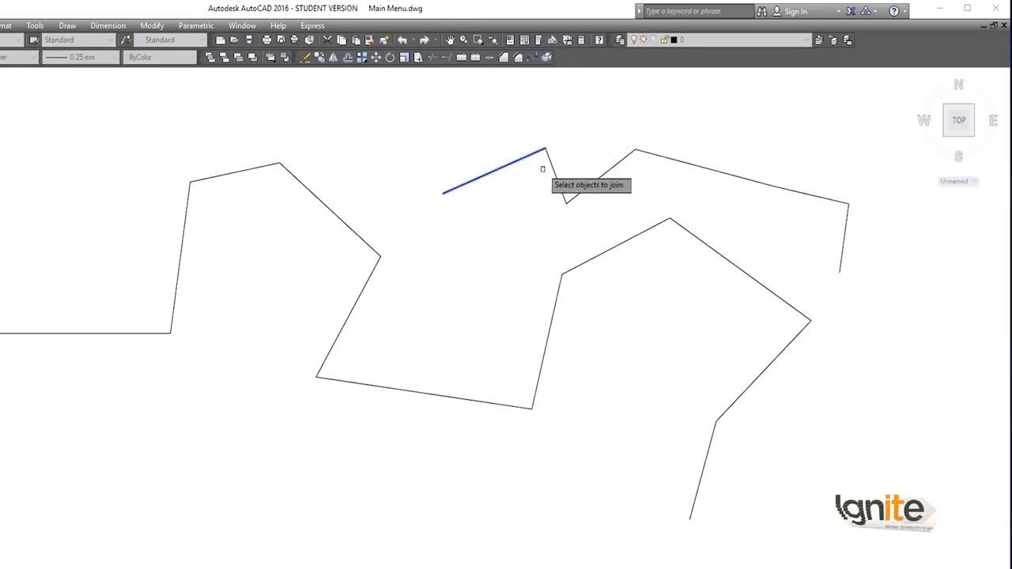
click(554, 180)
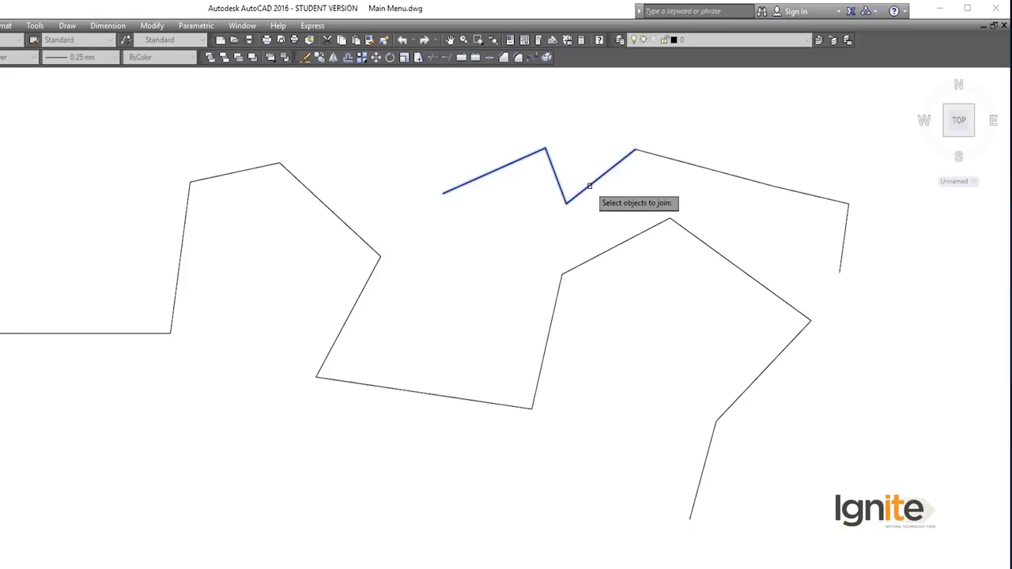
key(Return)
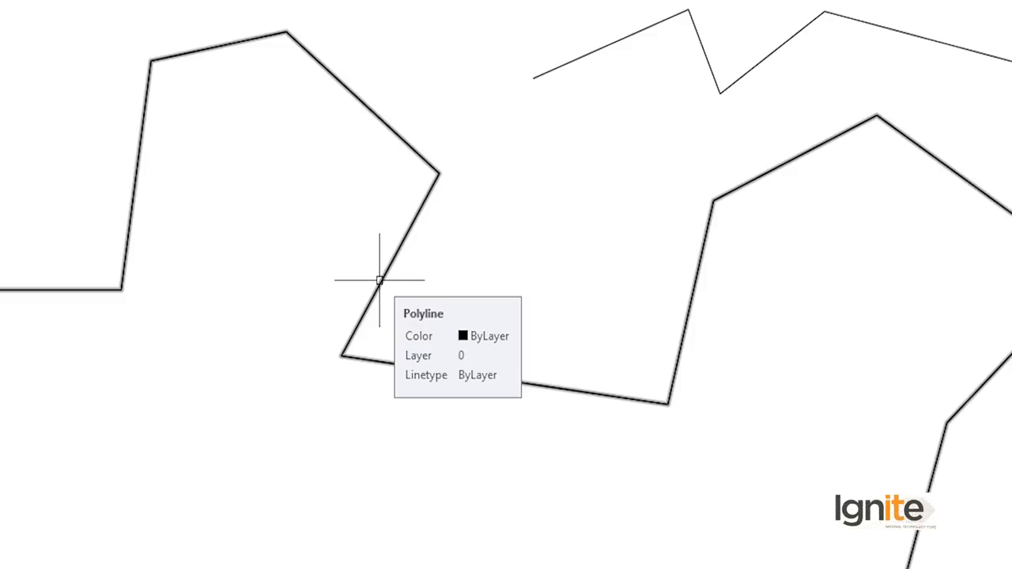
Explode the large lower zigzag polyline into separate line segments.
text(EX)
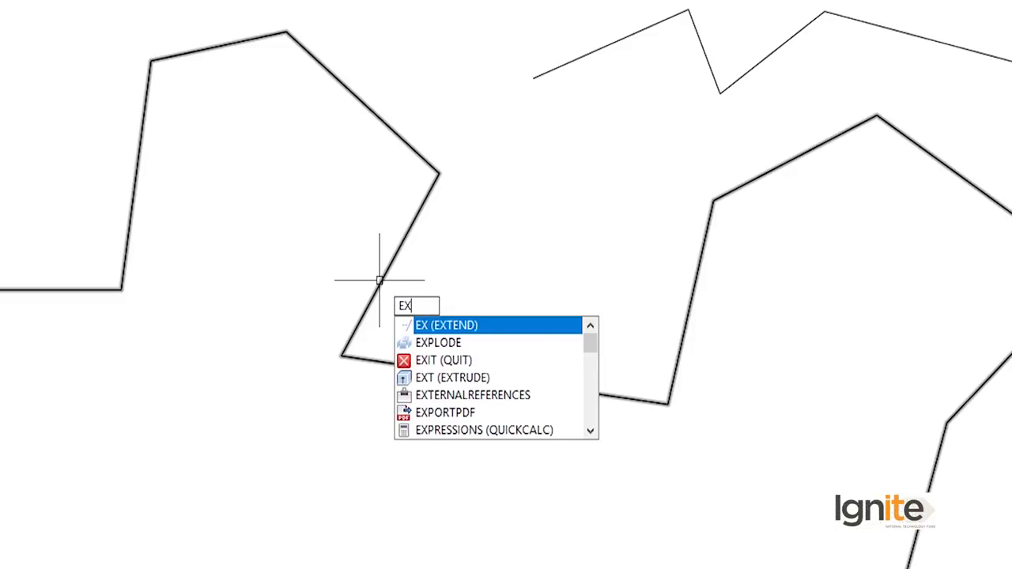
text(PL)
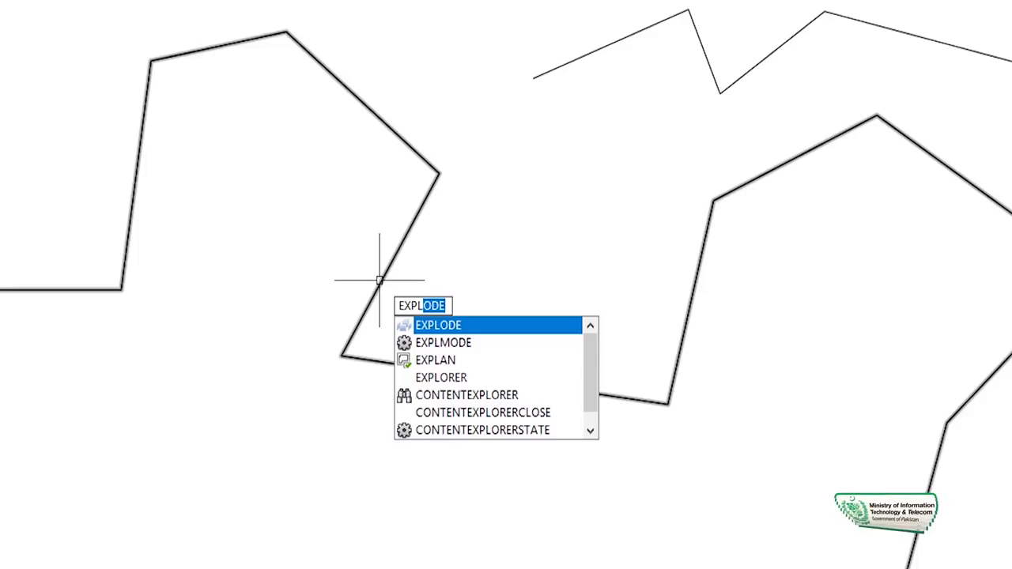
key(Return)
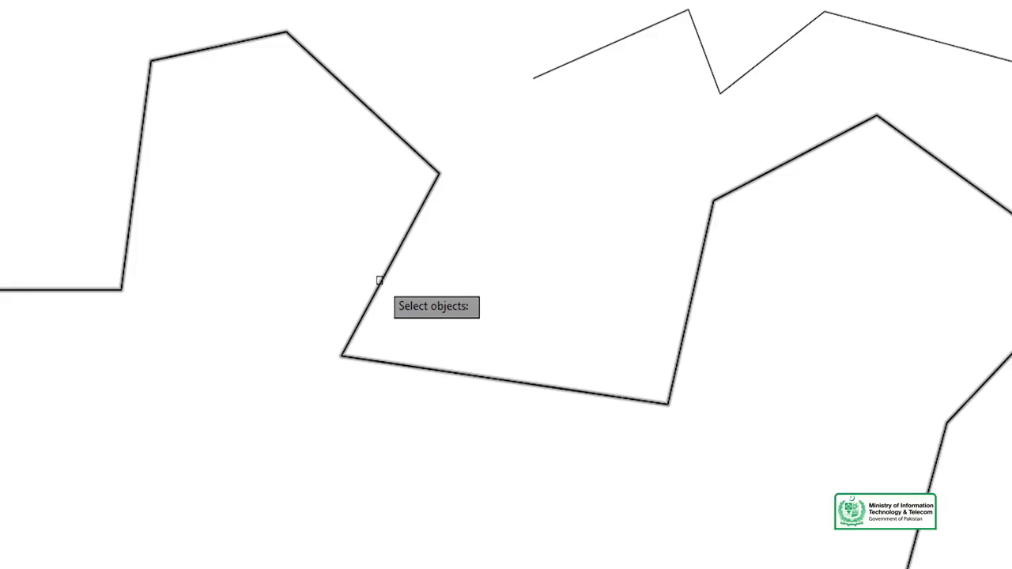
click(387, 264)
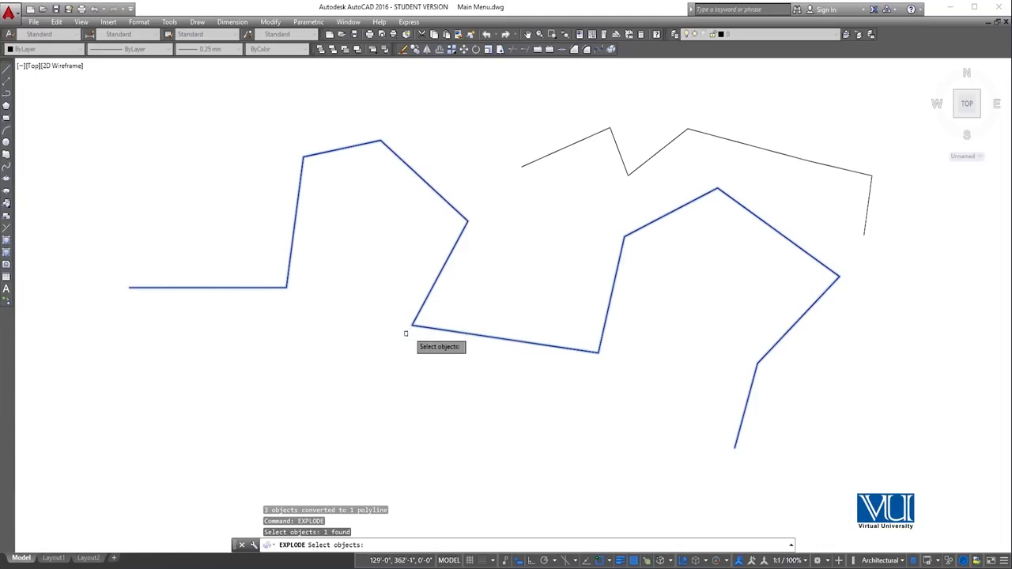
key(Return)
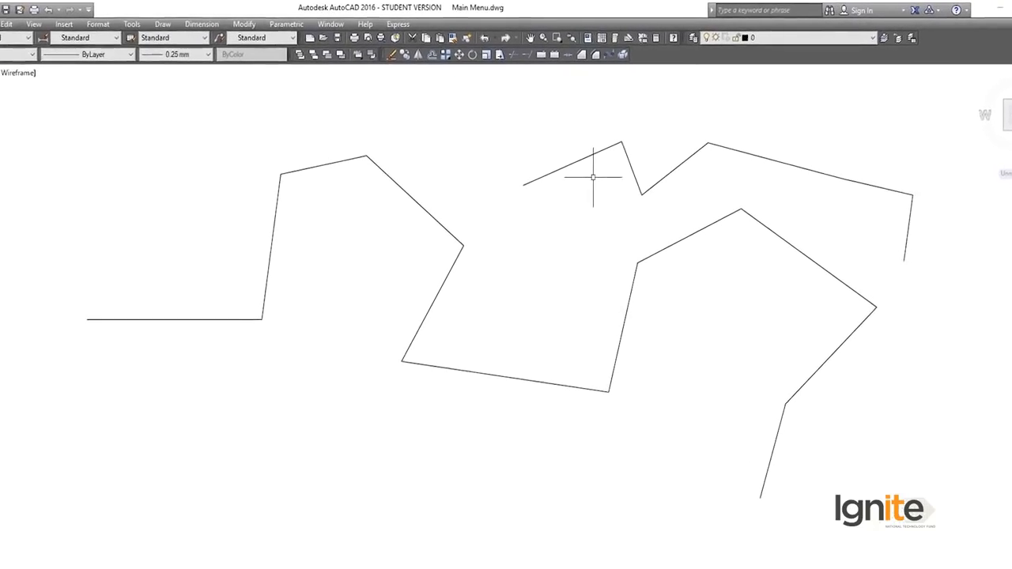
Explode the joined three-segment polyline at the start of the upper zigzag chain into individual lines.
text(x)
key(Return)
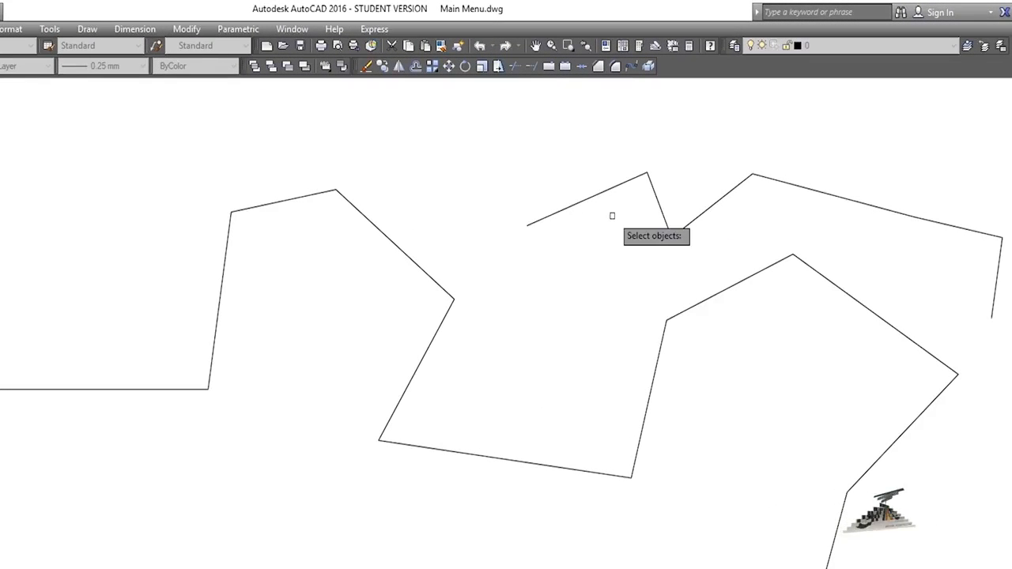
click(592, 196)
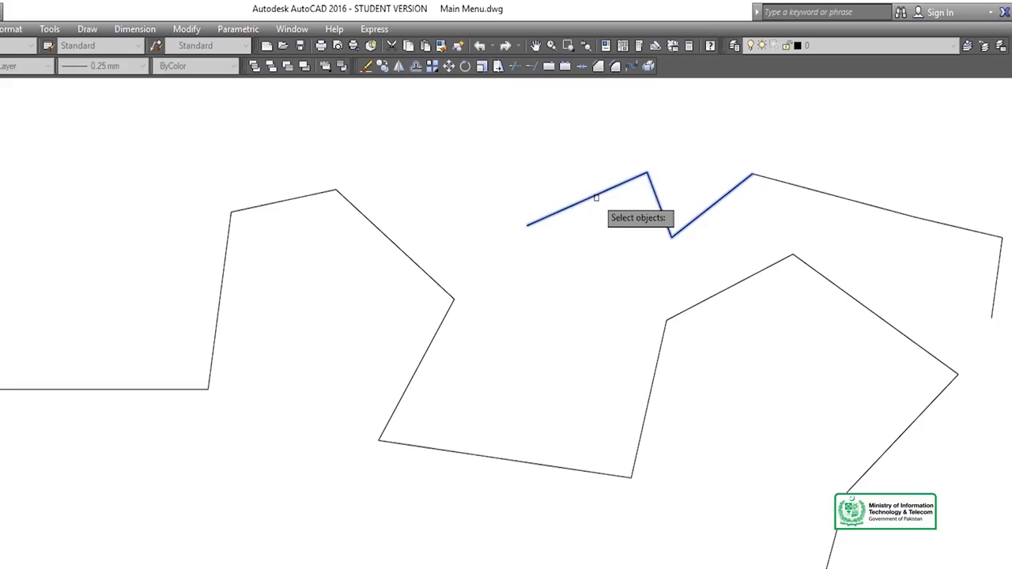
key(Return)
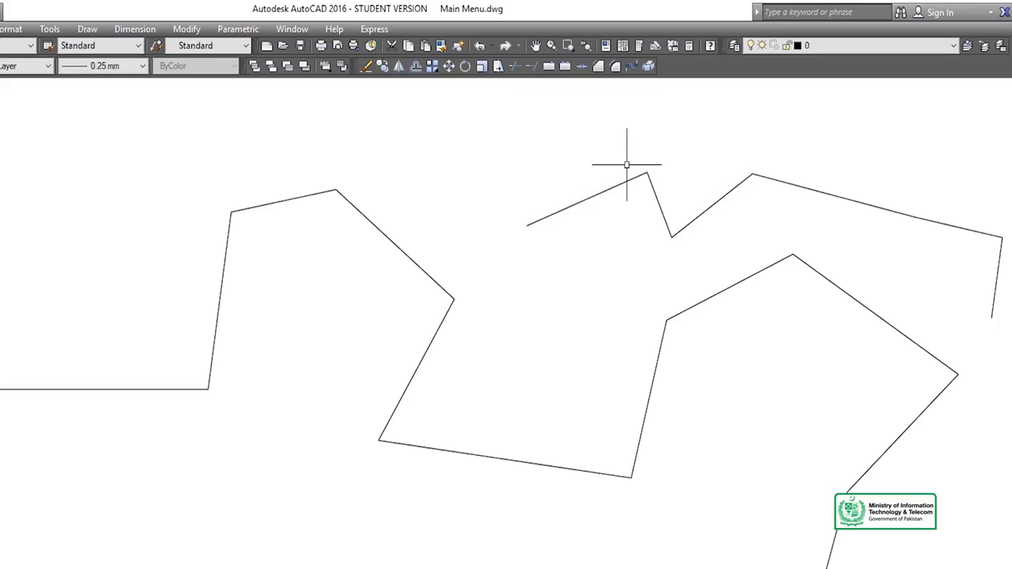